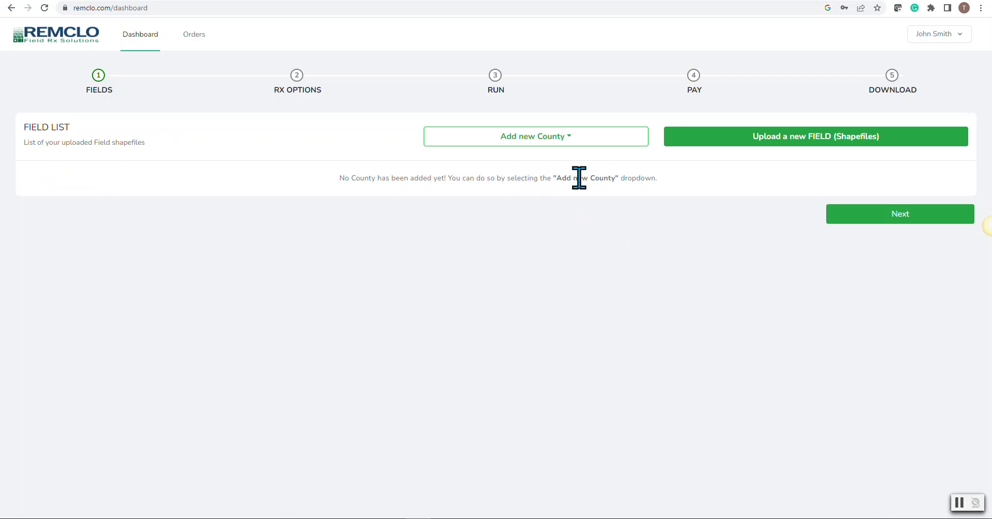
Step: Add Oxford county to the field list
{"action": "left_click", "coordinate": [567, 136]}
{"action": "left_click_drag", "start_coordinate": [641, 162], "coordinate": [646, 230]}
{"action": "left_click", "coordinate": [474, 245]}
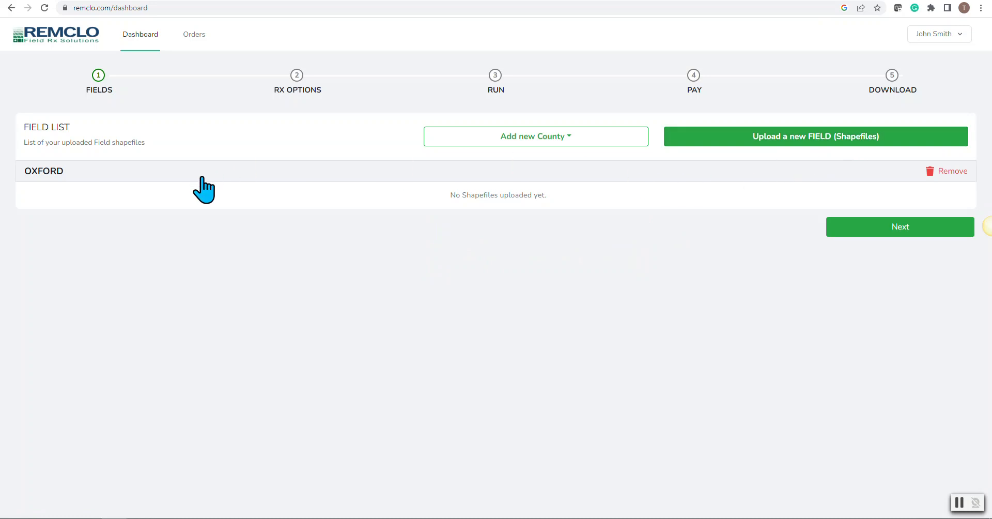
Step: Start a new field upload with the Home West_poly .dbf, .shp and .shx files from Downloads
{"action": "left_click", "coordinate": [797, 138]}
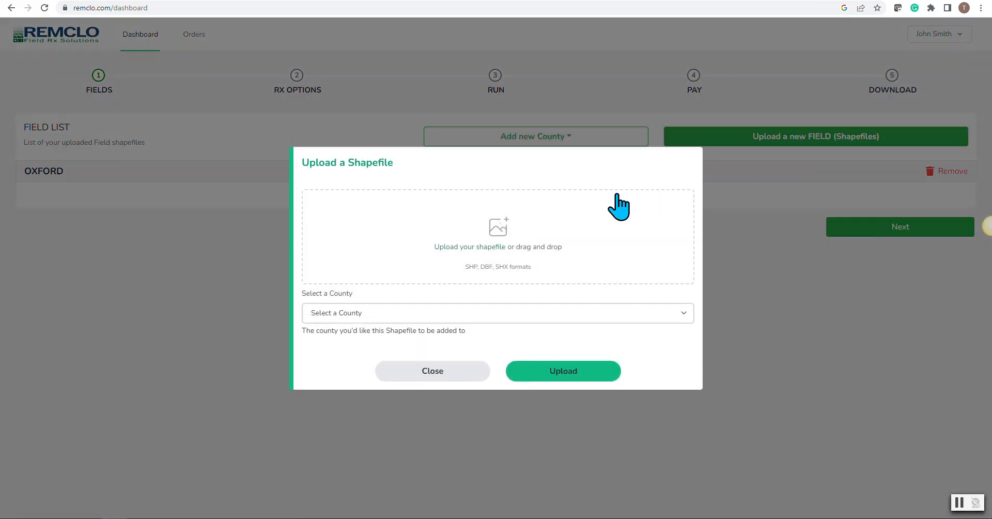
{"action": "left_click", "coordinate": [480, 248]}
{"action": "left_click_drag", "start_coordinate": [179, 72], "coordinate": [199, 115]}
{"action": "left_click", "coordinate": [405, 242]}
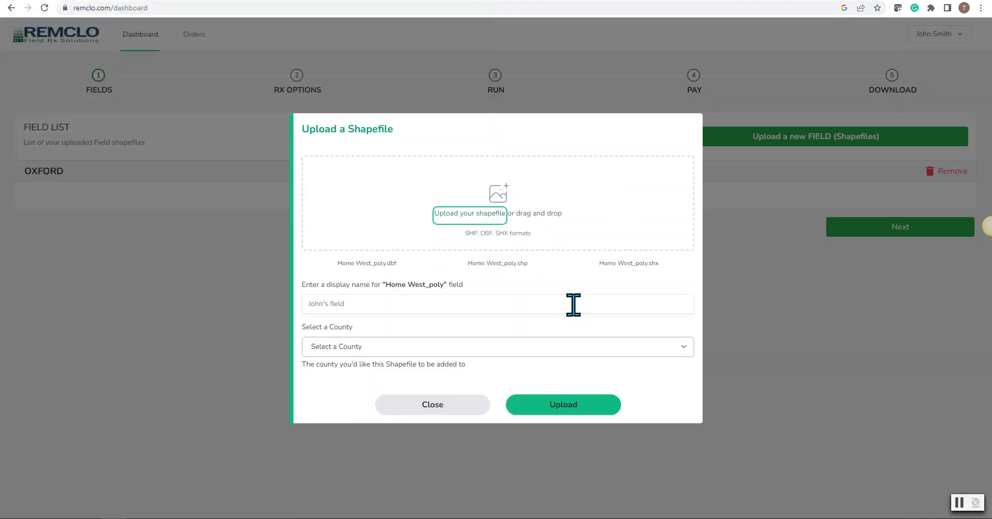
Step: Name the field Home West 2022, assign it to Oxford county and upload it
{"action": "left_click", "coordinate": [366, 308]}
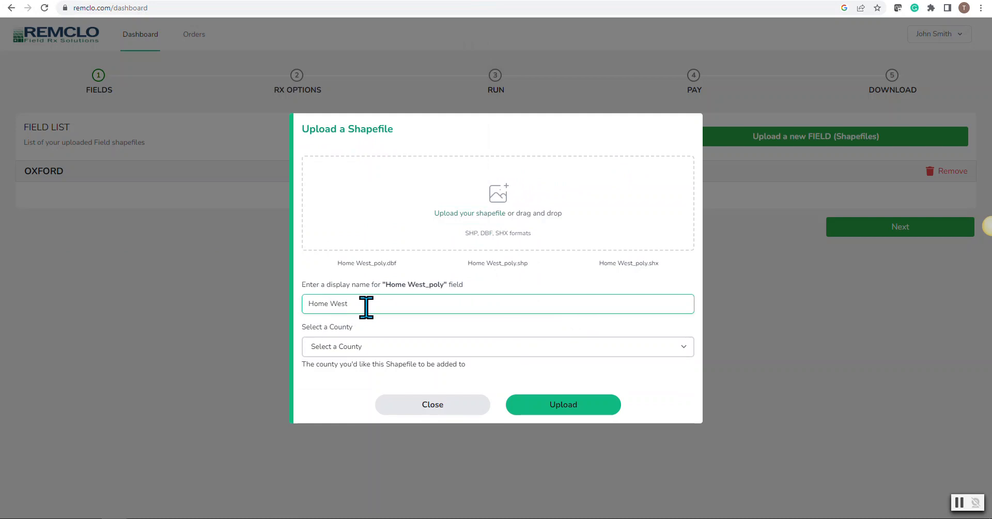
{"action": "type", "text": "Home West 2022"}
{"action": "left_click", "coordinate": [506, 351]}
{"action": "left_click", "coordinate": [331, 370]}
{"action": "left_click", "coordinate": [561, 406]}
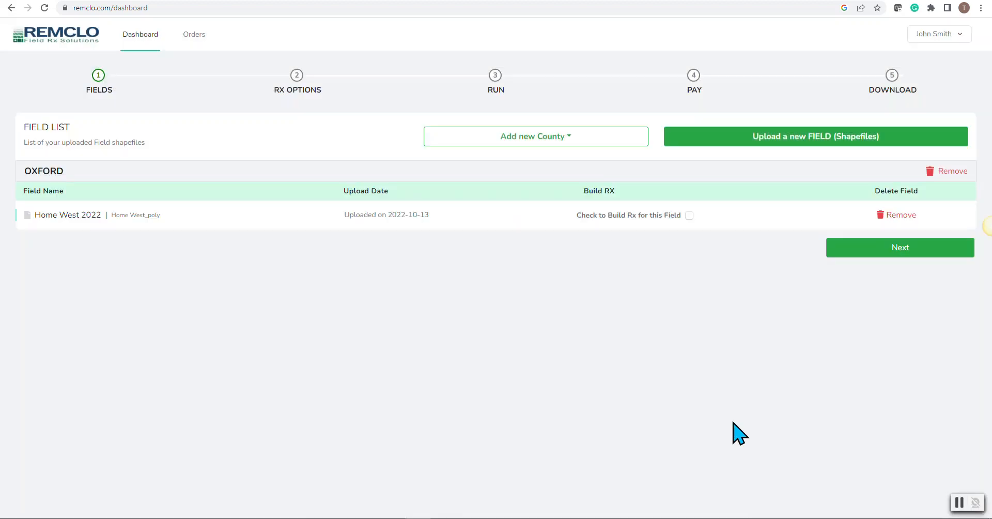
Step: Add Brant county and upload the creedon_poly .dbf, .shp and .shx files to it as the field Creedon
{"action": "left_click", "coordinate": [570, 139]}
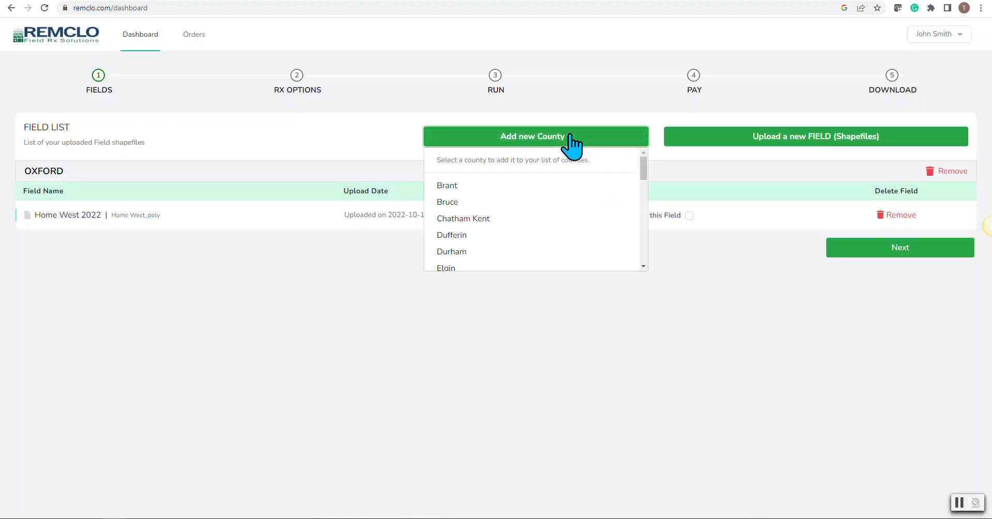
{"action": "left_click", "coordinate": [479, 185]}
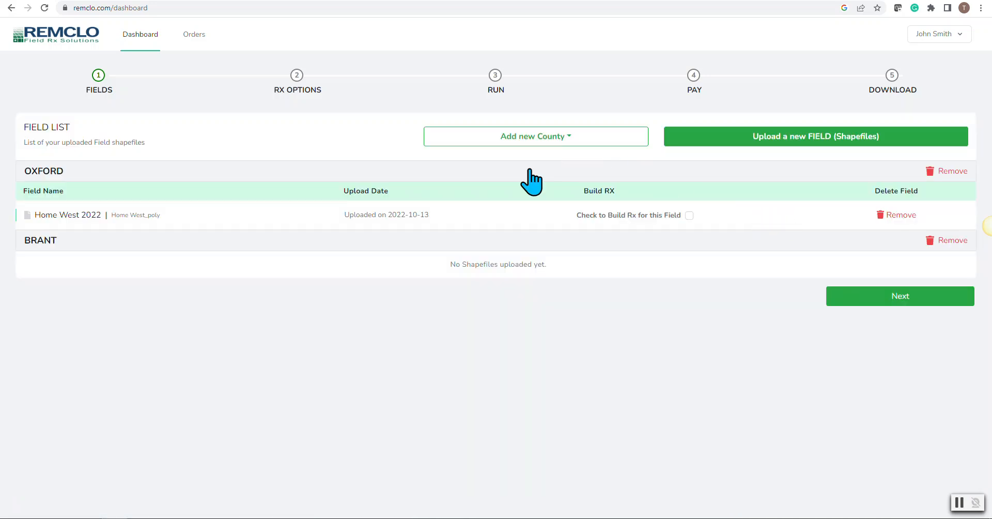
{"action": "left_click", "coordinate": [786, 141]}
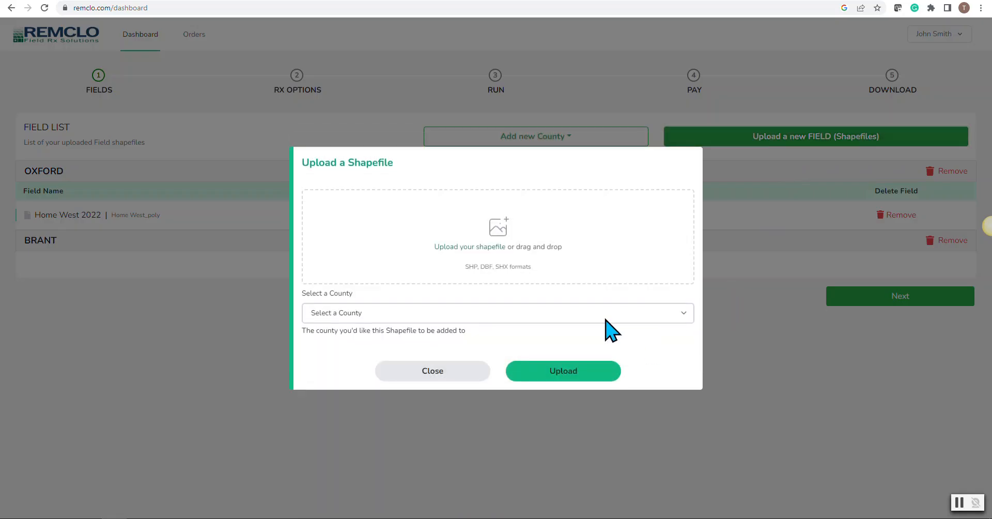
{"action": "left_click", "coordinate": [468, 247]}
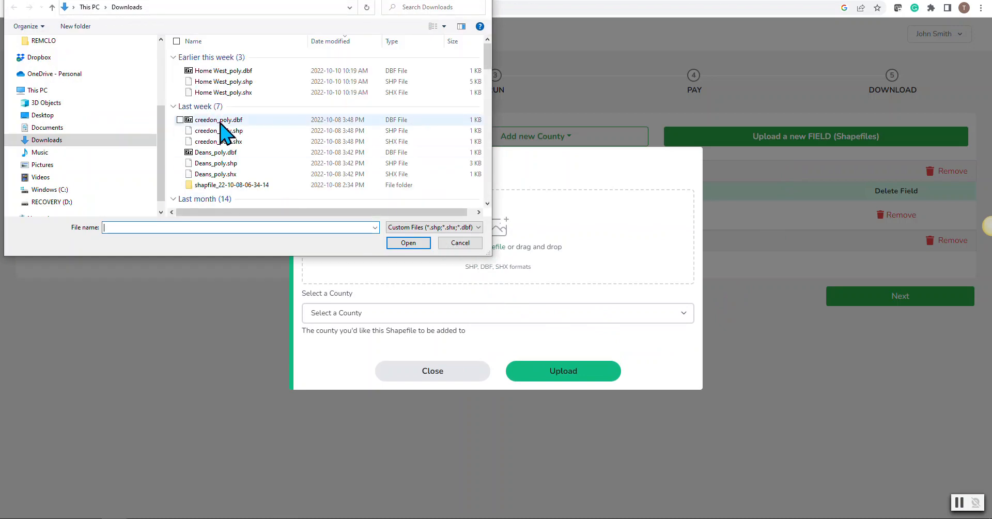
{"action": "left_click", "coordinate": [180, 119]}
{"action": "left_click", "coordinate": [180, 130]}
{"action": "left_click", "coordinate": [180, 141]}
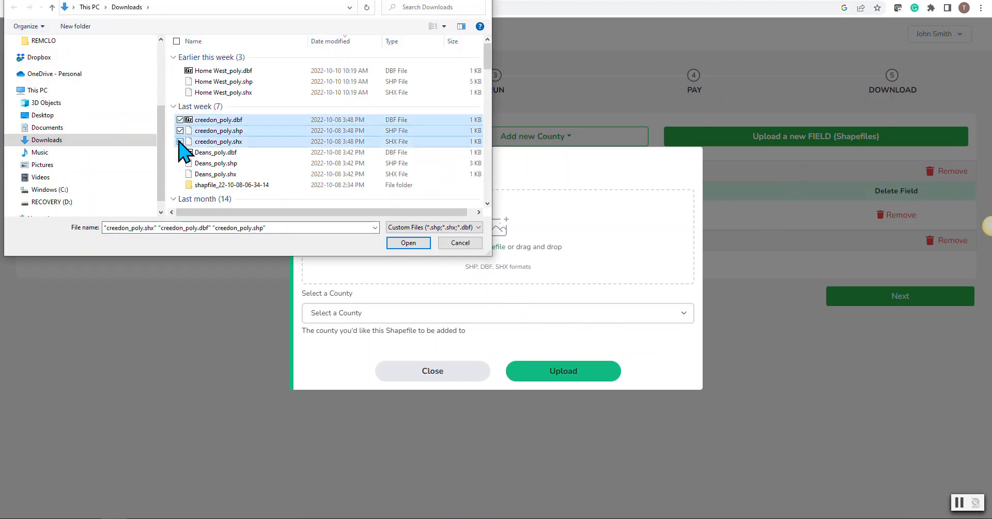
{"action": "left_click", "coordinate": [408, 243]}
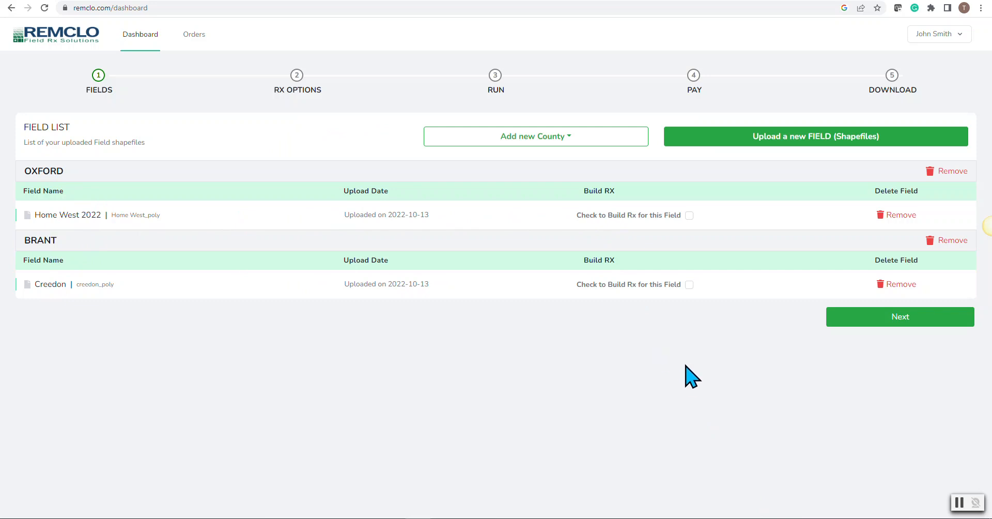
Step: Mark the Home West 2022 and Creedon fields for Rx building and continue to the Rx options
{"action": "left_click", "coordinate": [689, 214]}
{"action": "left_click", "coordinate": [689, 284]}
{"action": "left_click", "coordinate": [880, 320]}
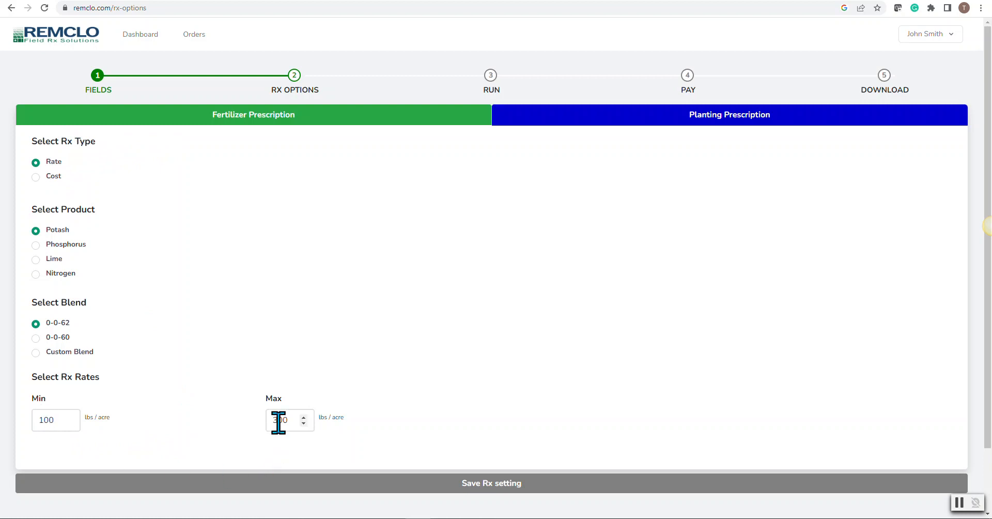
Step: Set a cost-based Rx at $1000 per metric tonne, with a minimum of 50 and a maximum of 100 $/acre
{"action": "left_click", "coordinate": [35, 177]}
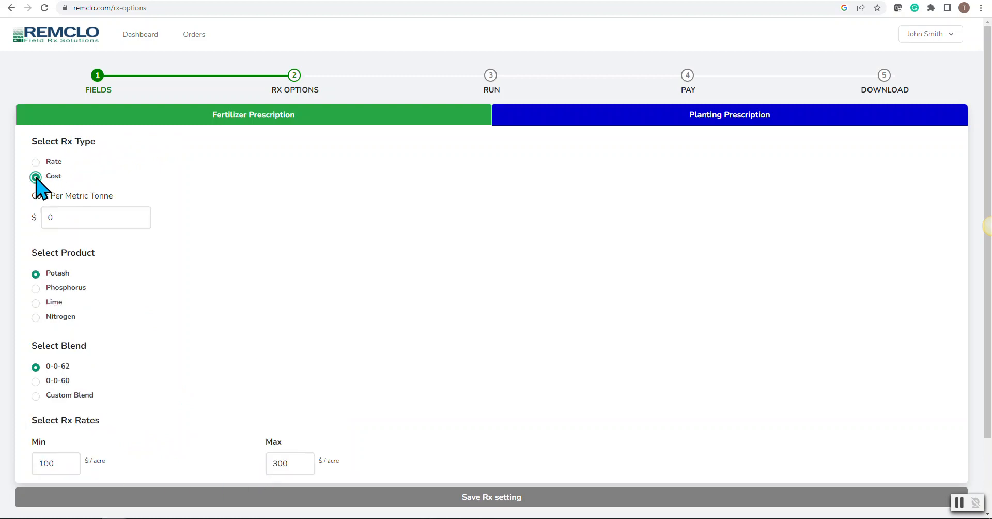
{"action": "double_click", "coordinate": [50, 217]}
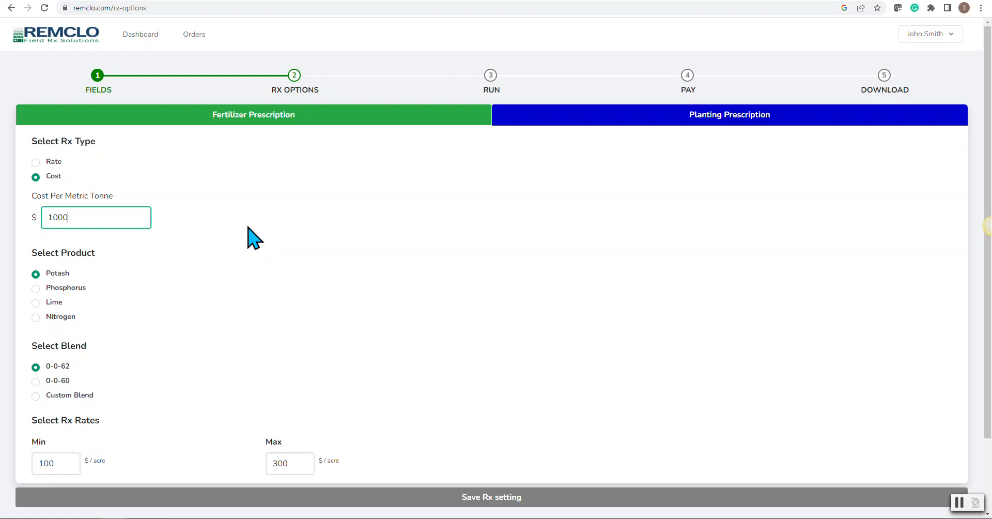
{"action": "left_click", "coordinate": [51, 462]}
{"action": "left_click_drag", "start_coordinate": [51, 462], "coordinate": [33, 461]}
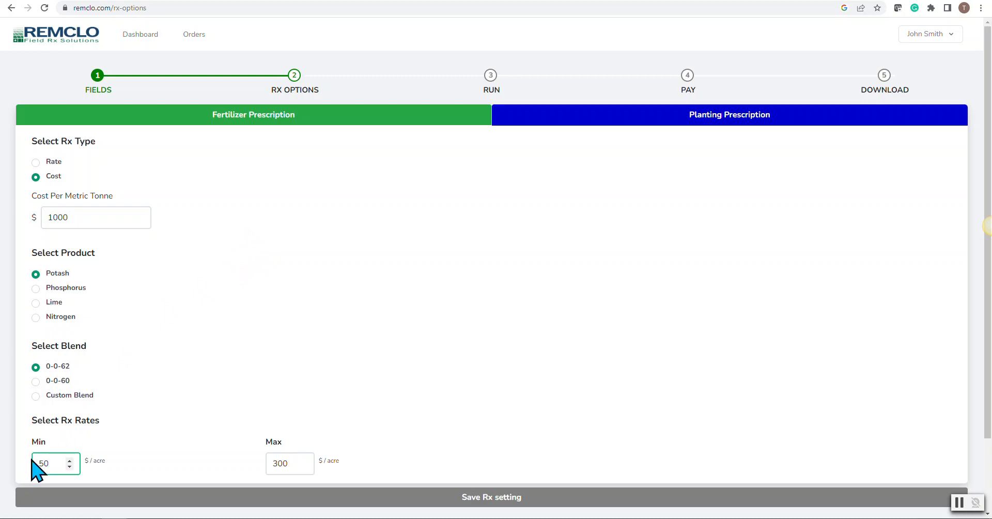
{"action": "left_click_drag", "start_coordinate": [285, 463], "coordinate": [250, 469]}
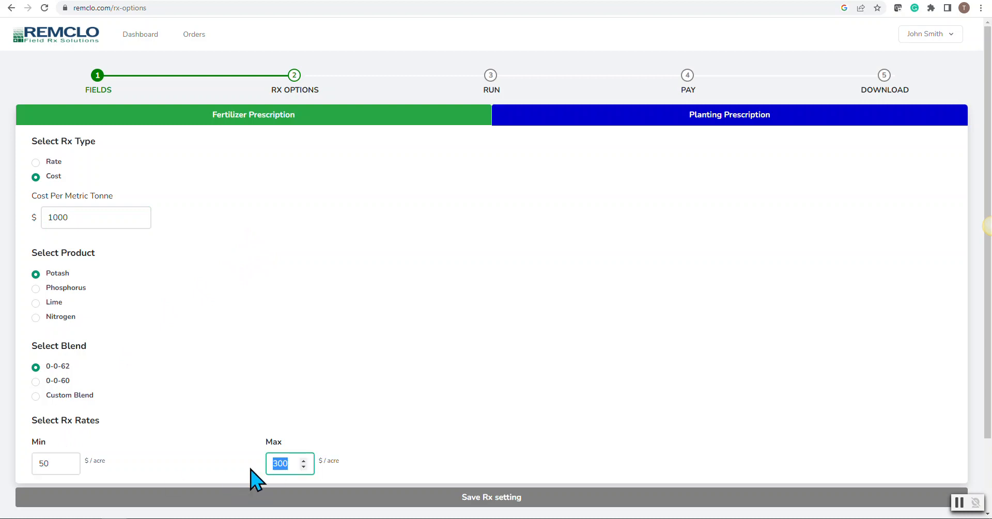
{"action": "type", "text": "100"}
{"action": "left_click", "coordinate": [959, 502]}
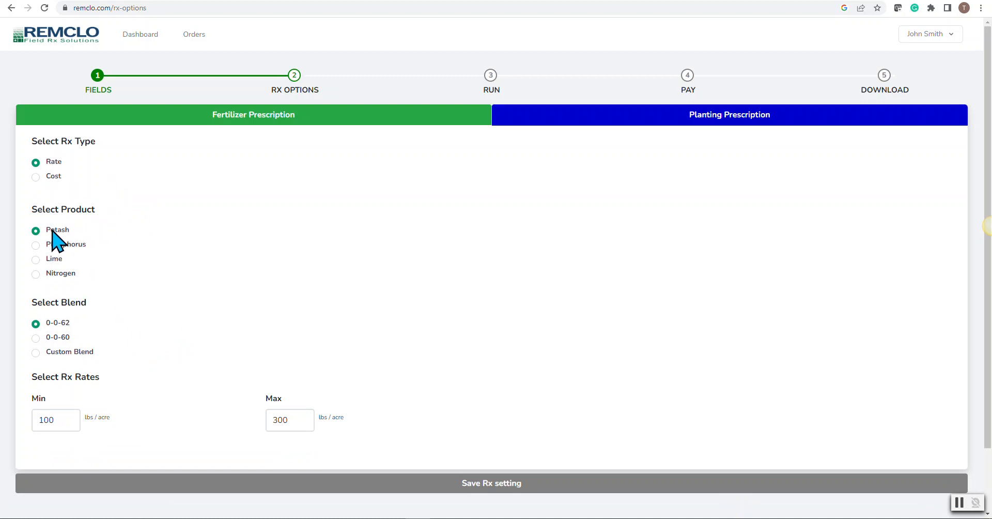
Step: Examine the blend options for Phosphorus, Lime and Nitrogen, and return the product to Potash
{"action": "left_click", "coordinate": [36, 245]}
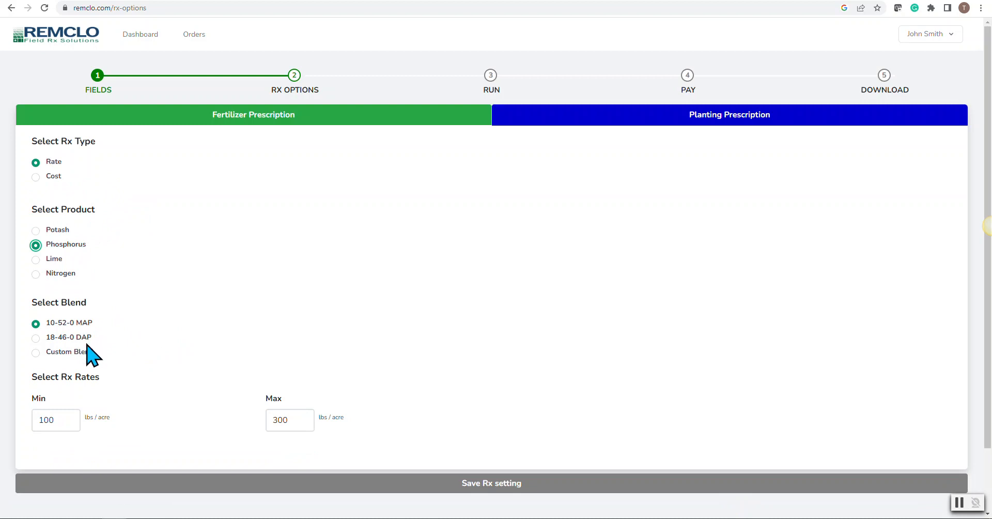
{"action": "left_click", "coordinate": [36, 259]}
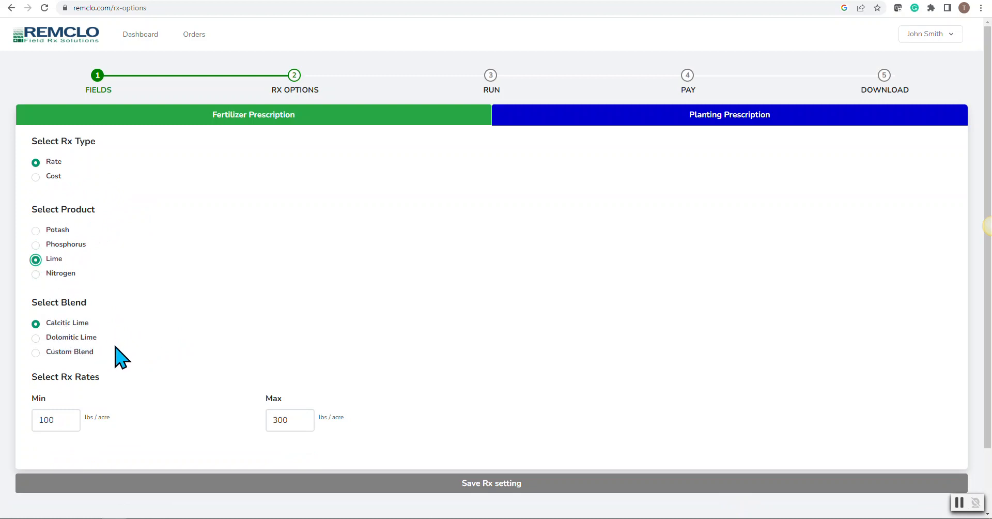
{"action": "left_click", "coordinate": [36, 273]}
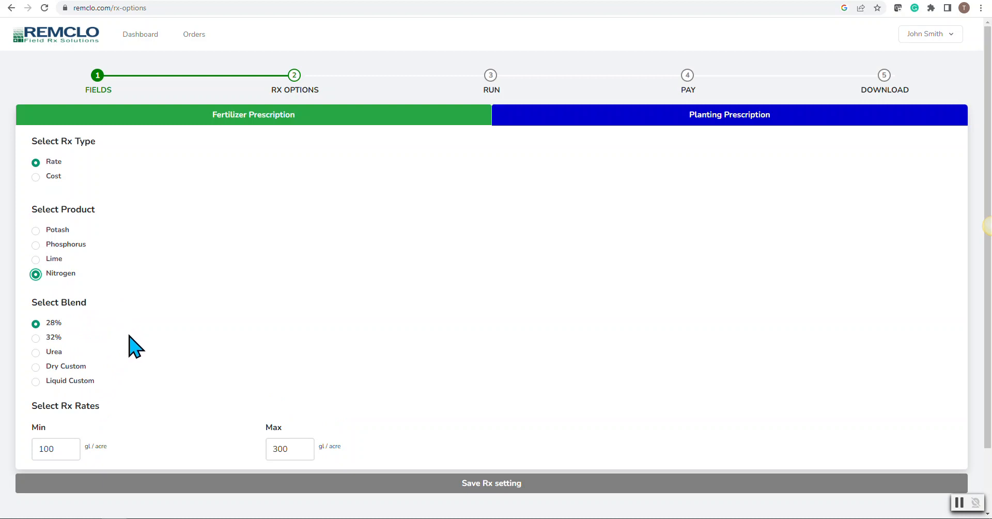
{"action": "left_click", "coordinate": [36, 230]}
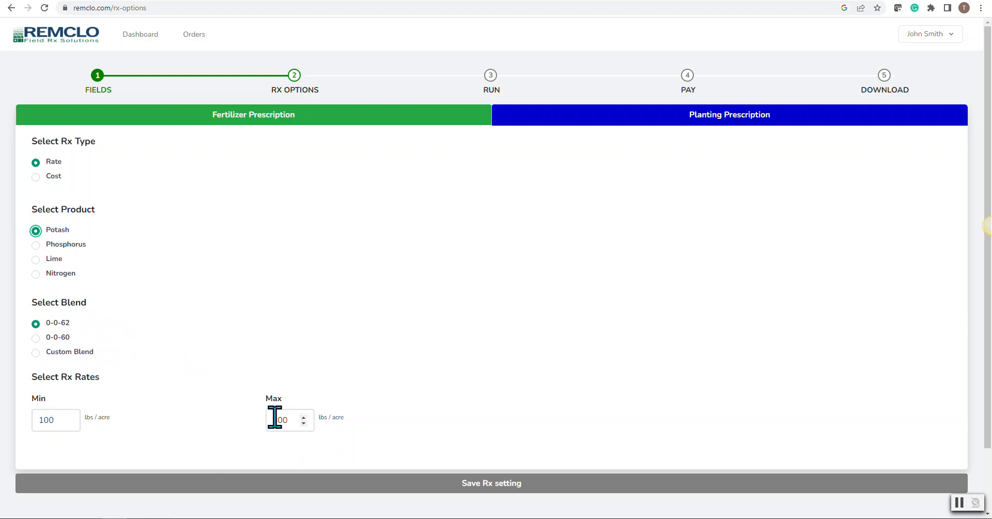
Step: Save the rate-based Potash 0-0-62 setting of 100 to 300 lbs/acre and run the prescriptions for both fields
{"action": "left_click", "coordinate": [531, 487]}
{"action": "scroll", "coordinate": [819, 398], "scroll_direction": "down", "scroll_amount": 1}
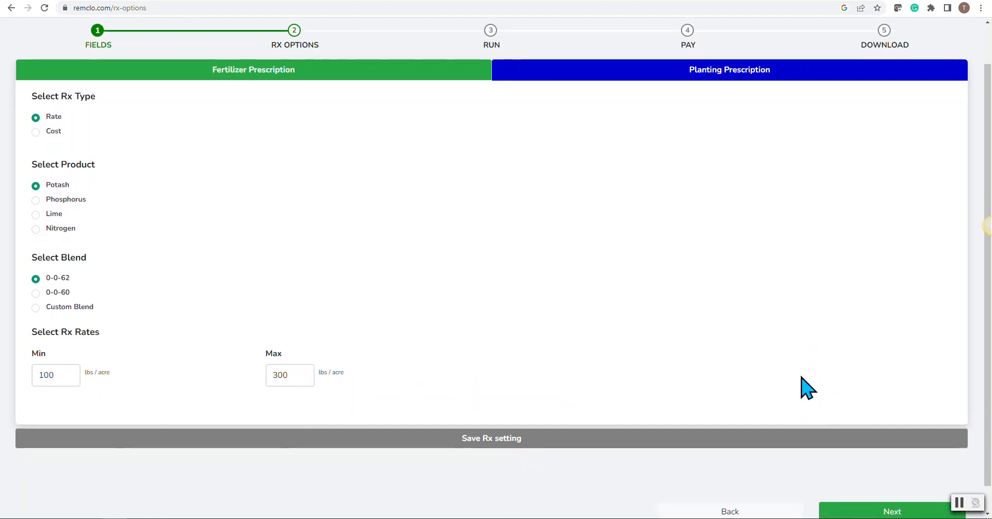
{"action": "left_click", "coordinate": [876, 506]}
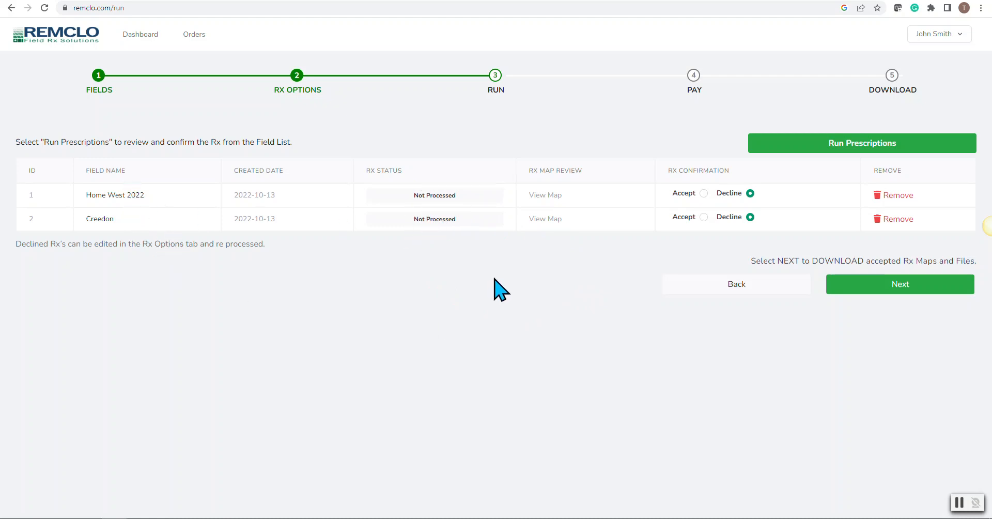
{"action": "left_click", "coordinate": [835, 151]}
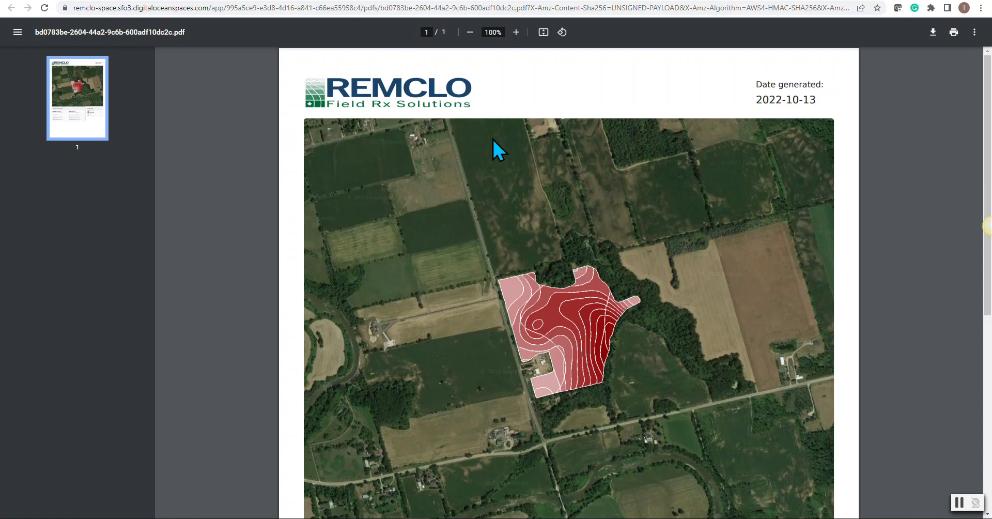
Step: Review the Home West 2022 prescription map with its operation summary and target rates, and accept the prescription
{"action": "scroll", "coordinate": [512, 144], "scroll_direction": "down", "scroll_amount": 3}
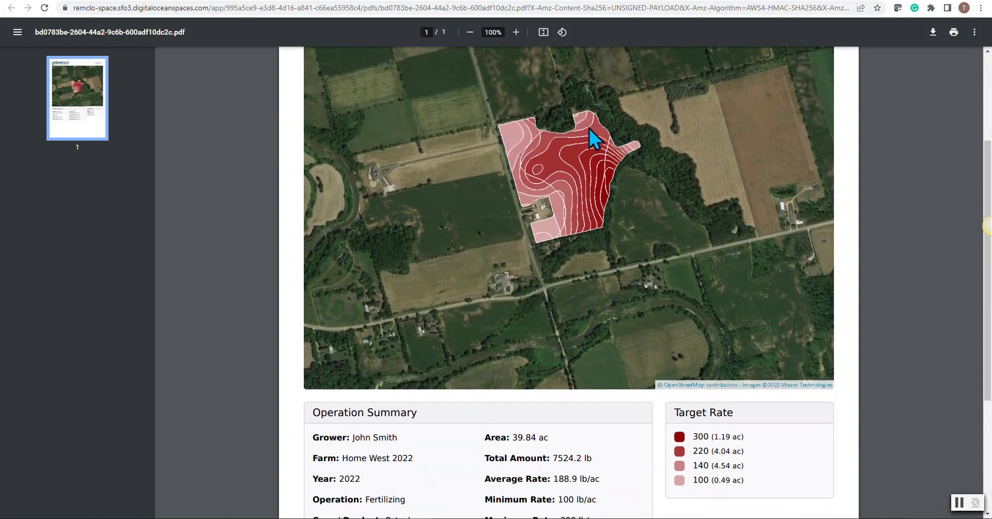
{"action": "scroll", "coordinate": [577, 169], "scroll_direction": "down", "scroll_amount": 1}
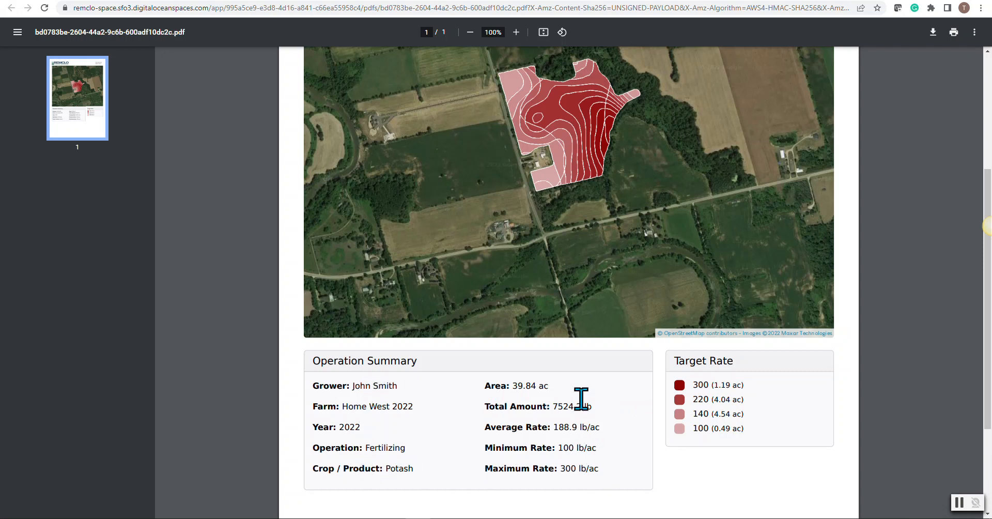
{"action": "scroll", "coordinate": [581, 398], "scroll_direction": "up", "scroll_amount": 1}
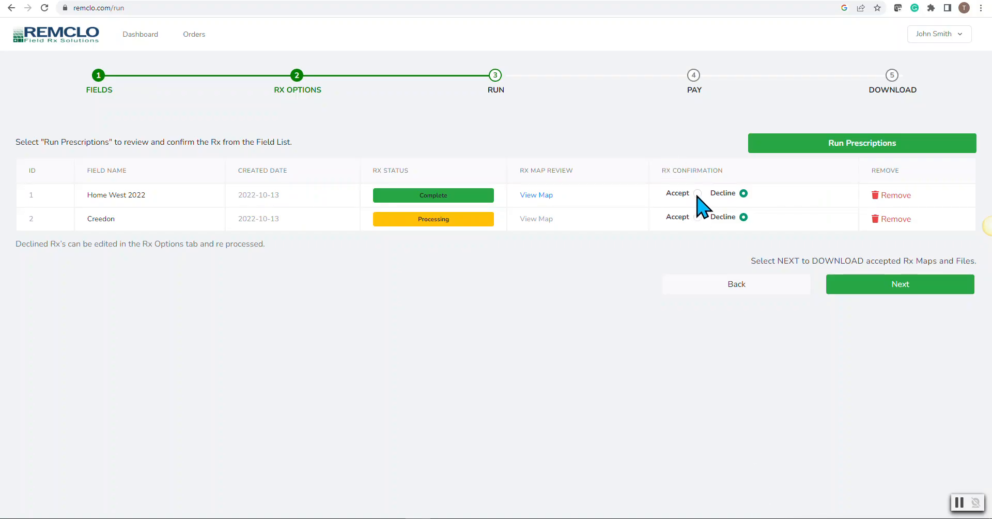
{"action": "left_click", "coordinate": [697, 193]}
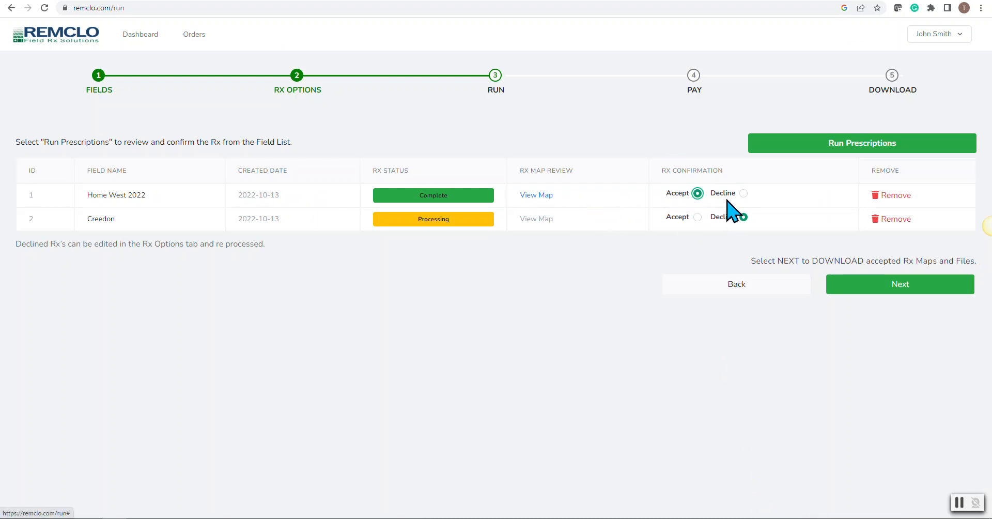
{"action": "left_click", "coordinate": [743, 193]}
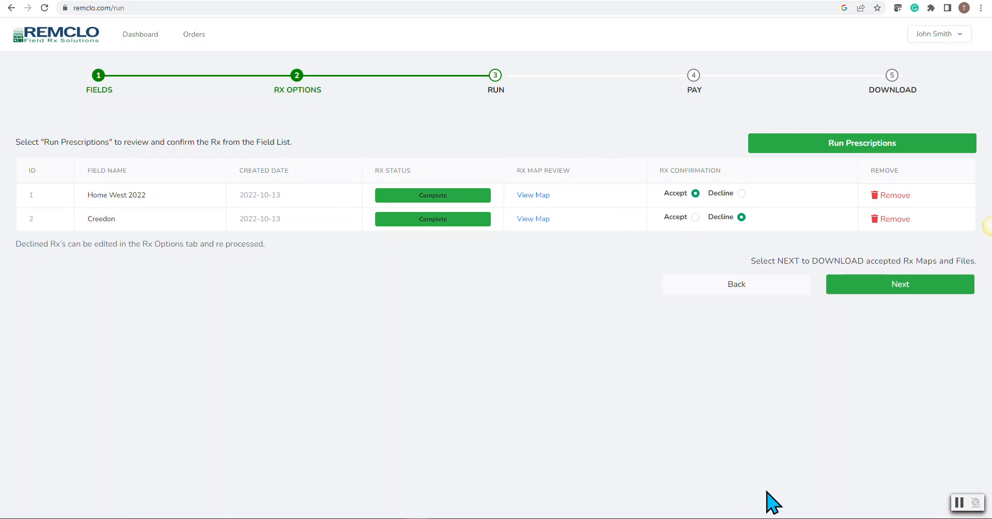
Step: Review the Creedon prescription map with its operation summary and target rates, and accept the prescription
{"action": "left_click", "coordinate": [542, 219]}
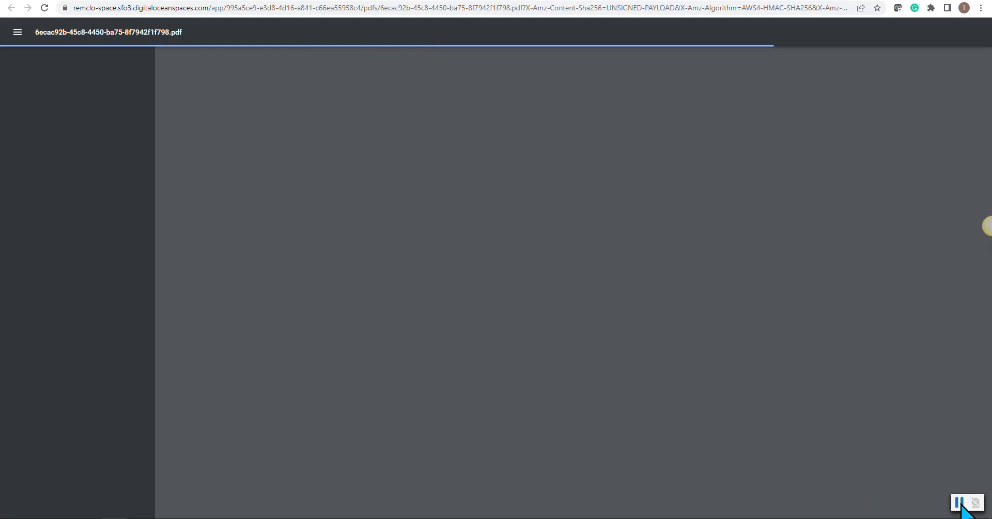
{"action": "scroll", "coordinate": [674, 326], "scroll_direction": "down", "scroll_amount": 3}
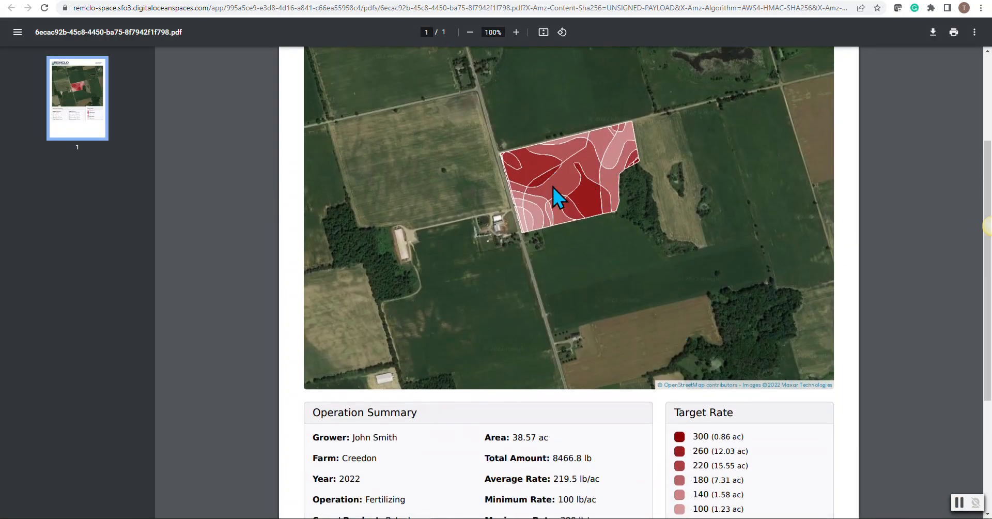
{"action": "scroll", "coordinate": [689, 397], "scroll_direction": "down", "scroll_amount": 1}
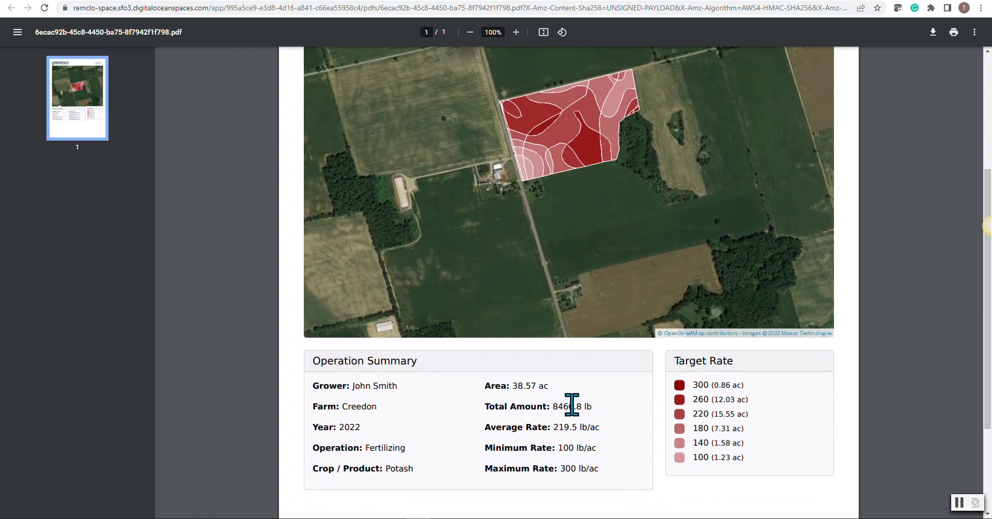
{"action": "scroll", "coordinate": [562, 182], "scroll_direction": "up", "scroll_amount": 1}
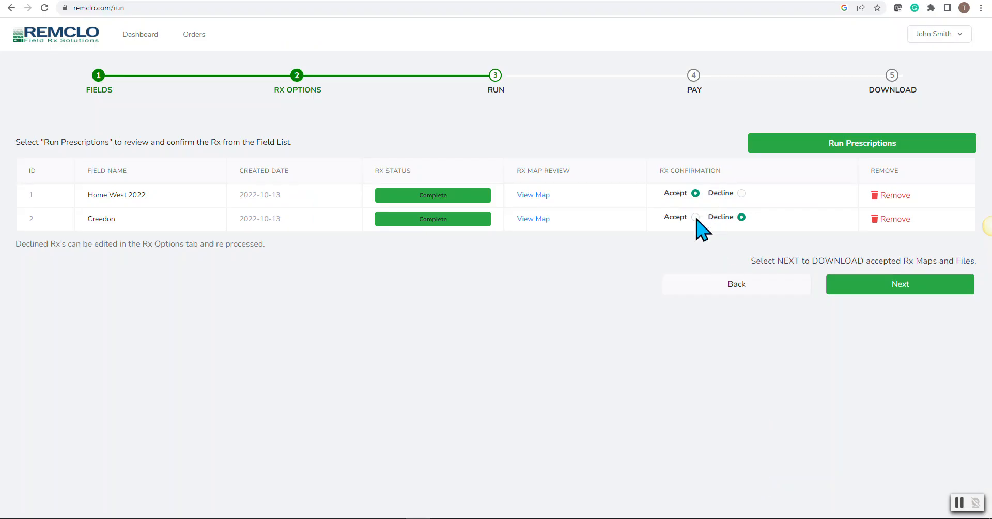
Step: Pay for the two accepted prescriptions and dismiss the payment confirmation
{"action": "left_click", "coordinate": [890, 290]}
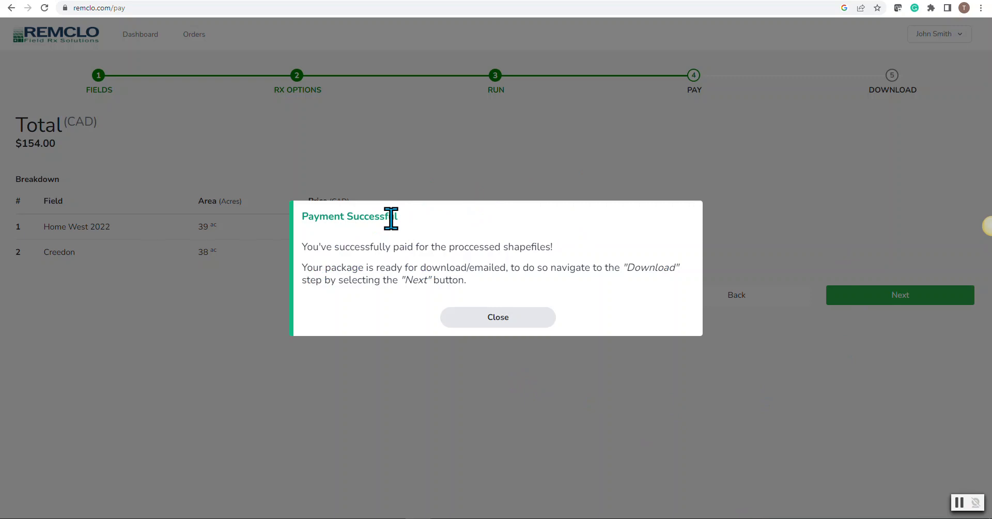
{"action": "left_click", "coordinate": [482, 317]}
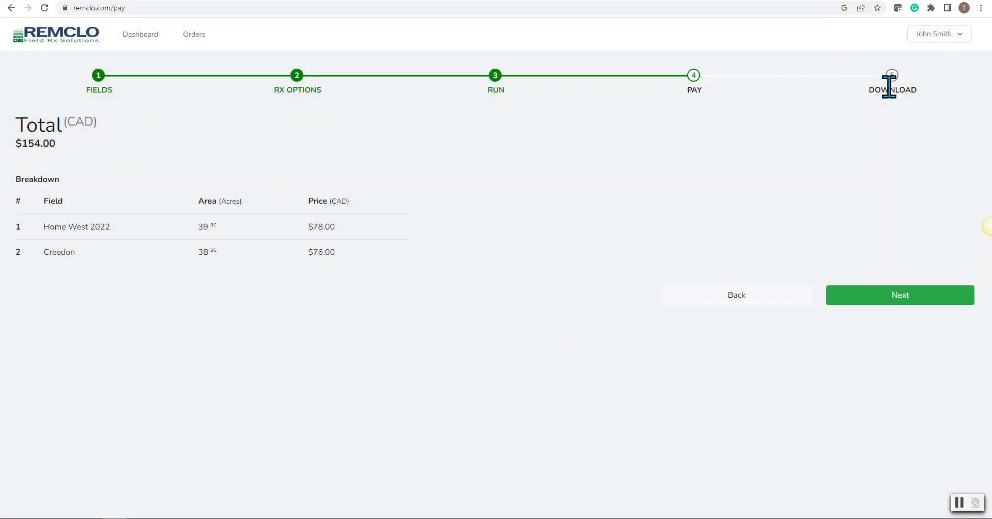
Step: Proceed to the processed files, download the shapefile package, send it by email as well, and dismiss the email confirmation
{"action": "left_click", "coordinate": [900, 298]}
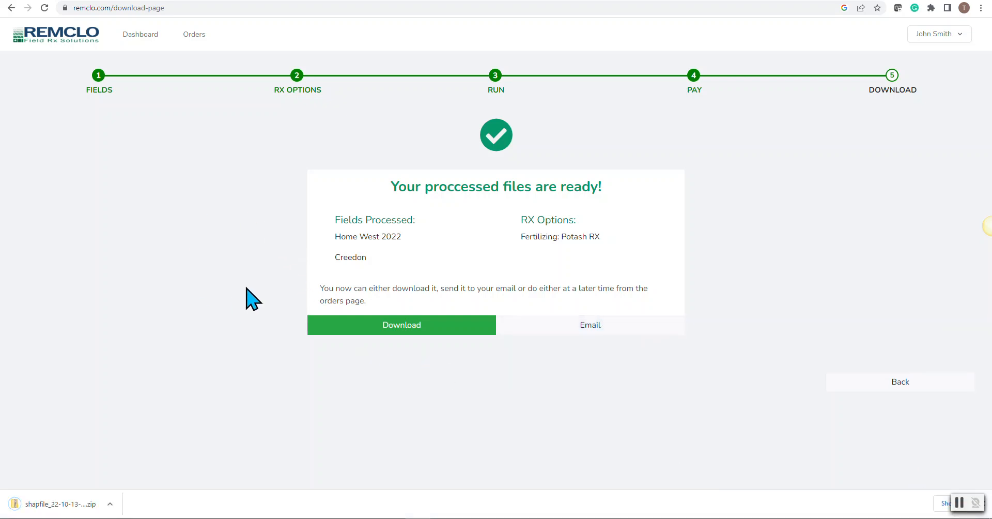
{"action": "left_click", "coordinate": [318, 326]}
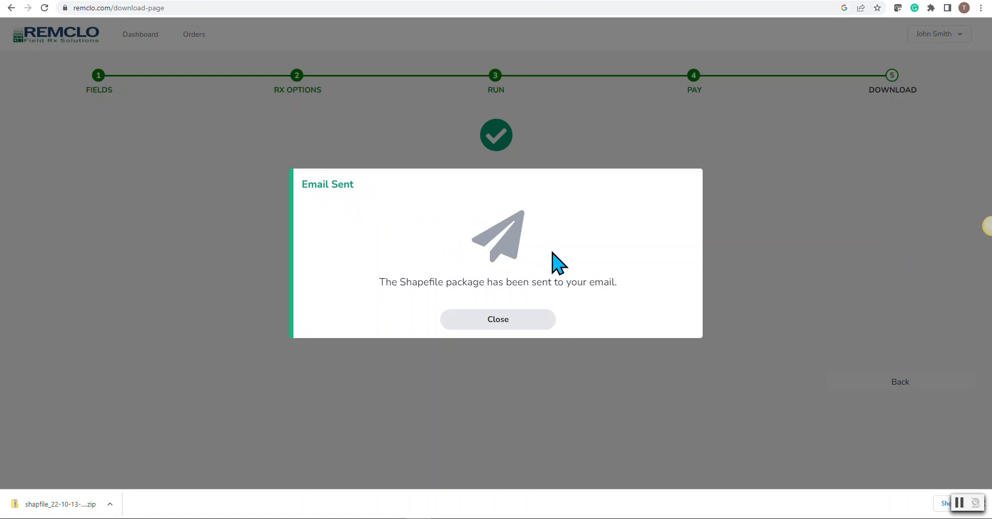
{"action": "left_click", "coordinate": [500, 322]}
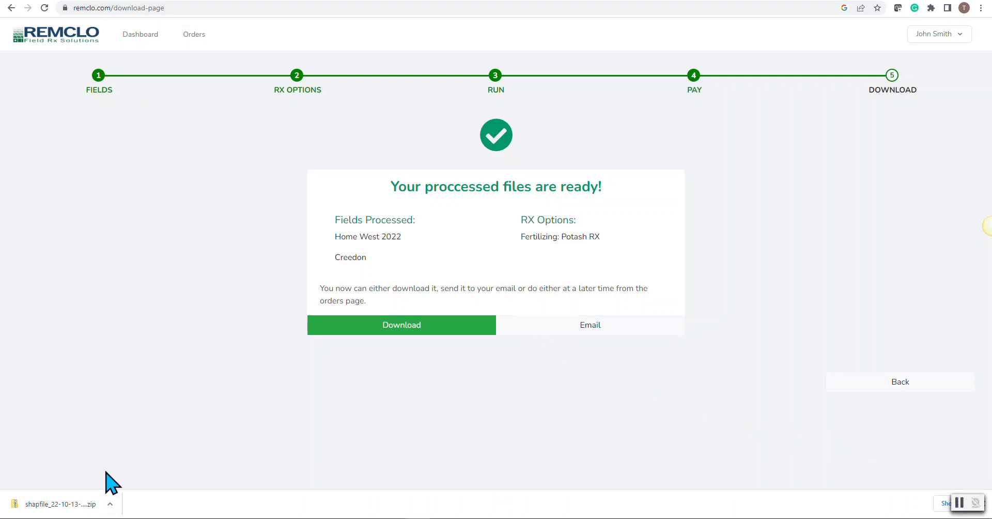
Step: Open the downloaded zip package in File Explorer, go to the PDF folder inside remclo_2022_10_13, and widen the Name column
{"action": "left_click", "coordinate": [111, 503]}
{"action": "left_click", "coordinate": [117, 441]}
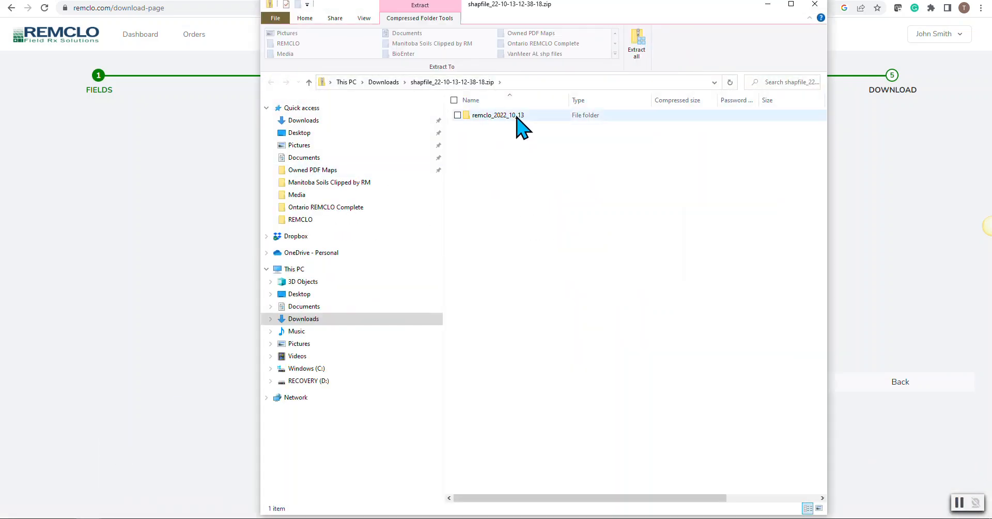
{"action": "double_click", "coordinate": [497, 115]}
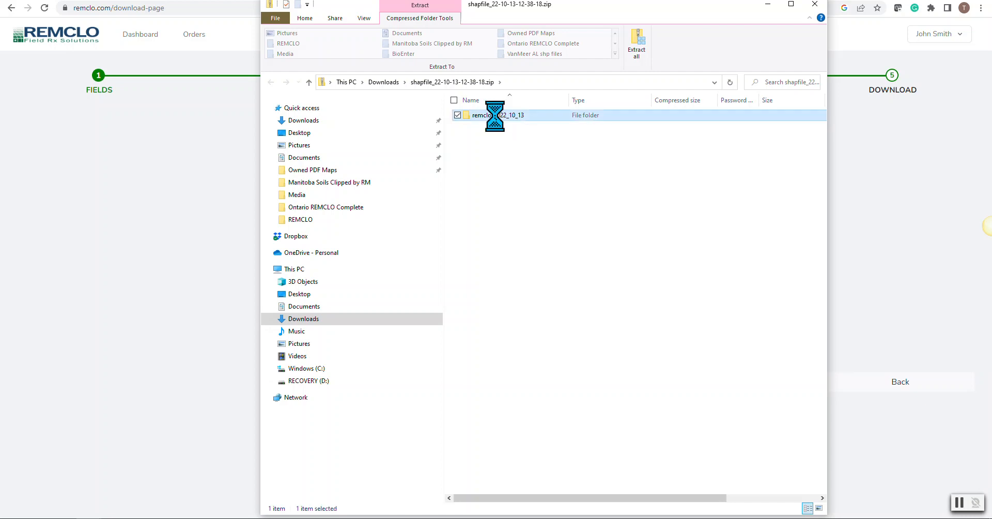
{"action": "double_click", "coordinate": [478, 116]}
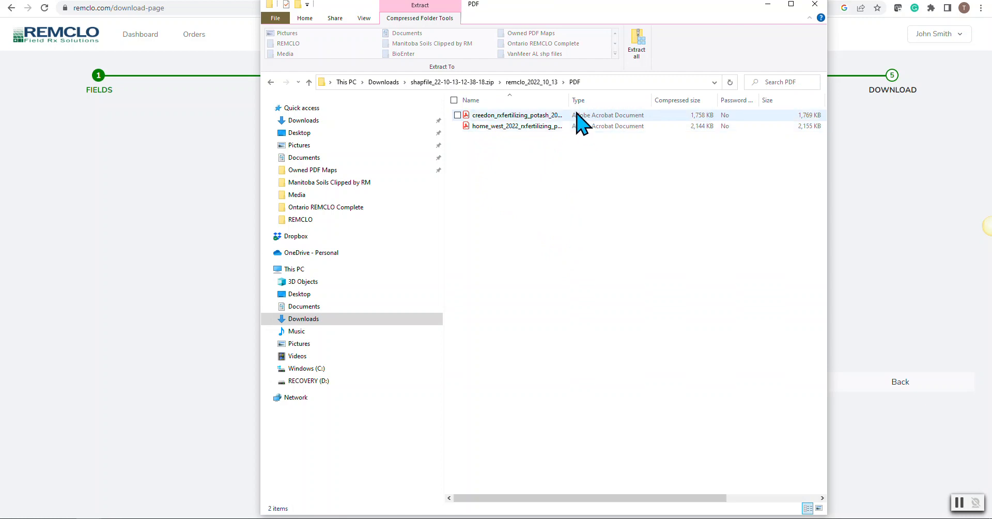
{"action": "double_click", "coordinate": [577, 98]}
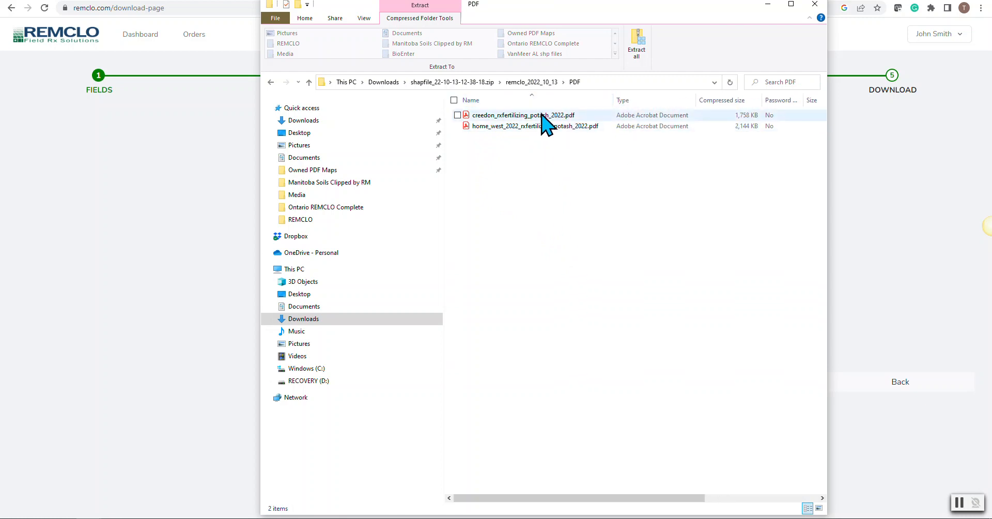
Step: Open creedon_rxfertilizing_potash_2022.pdf, examine its map, operation summary and target rates, and close the document
{"action": "left_click", "coordinate": [512, 116]}
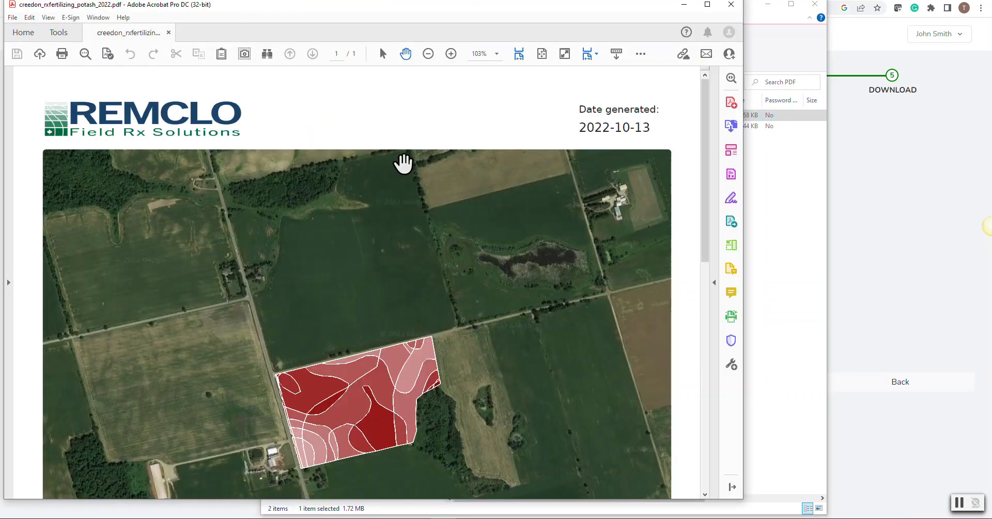
{"action": "scroll", "coordinate": [403, 164], "scroll_direction": "down", "scroll_amount": 8}
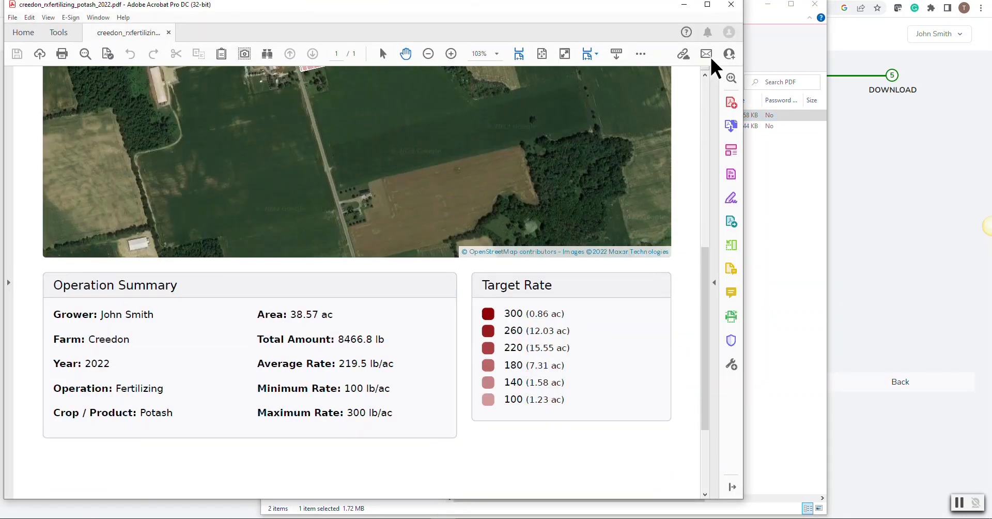
{"action": "left_click", "coordinate": [731, 5]}
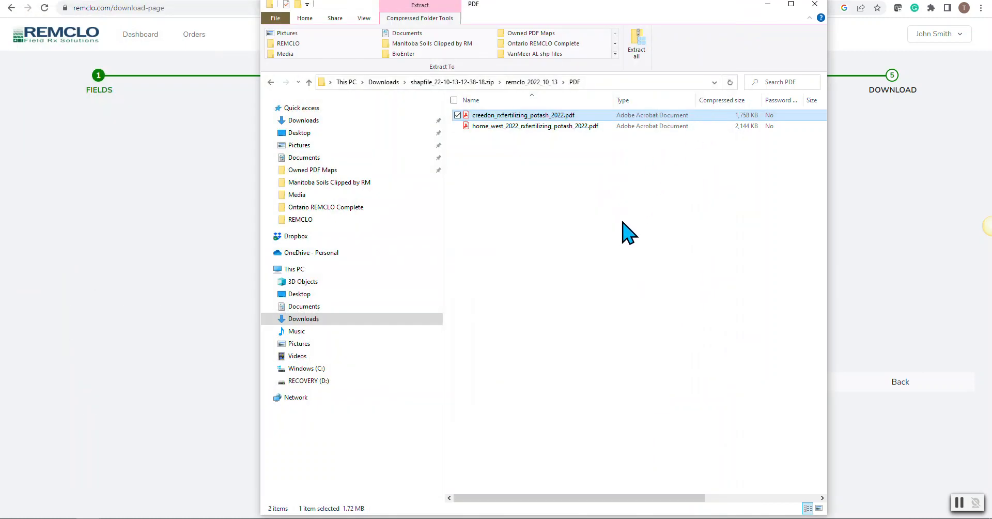
Step: Go back to remclo_2022_10_13, open the shapefiles folder, and widen the Name column to read the full file names
{"action": "left_click", "coordinate": [532, 82]}
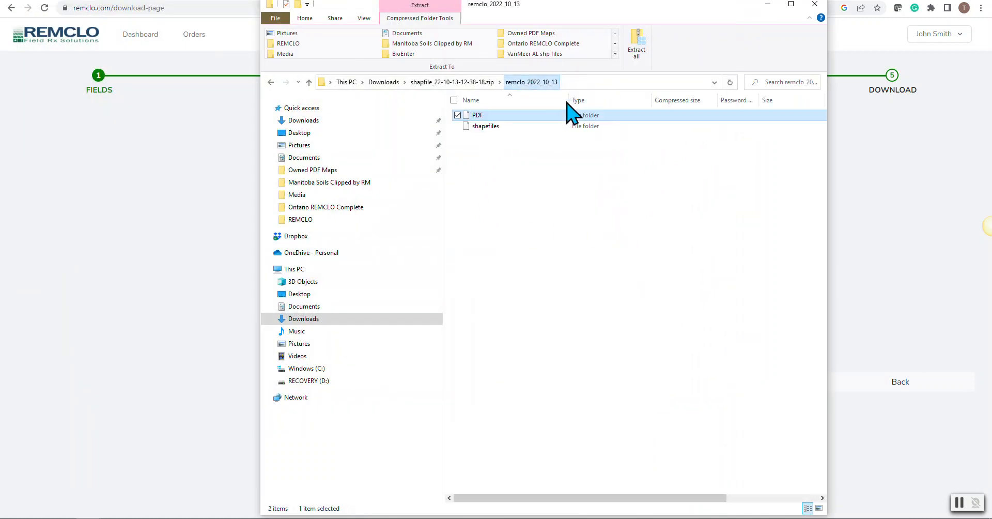
{"action": "double_click", "coordinate": [484, 127]}
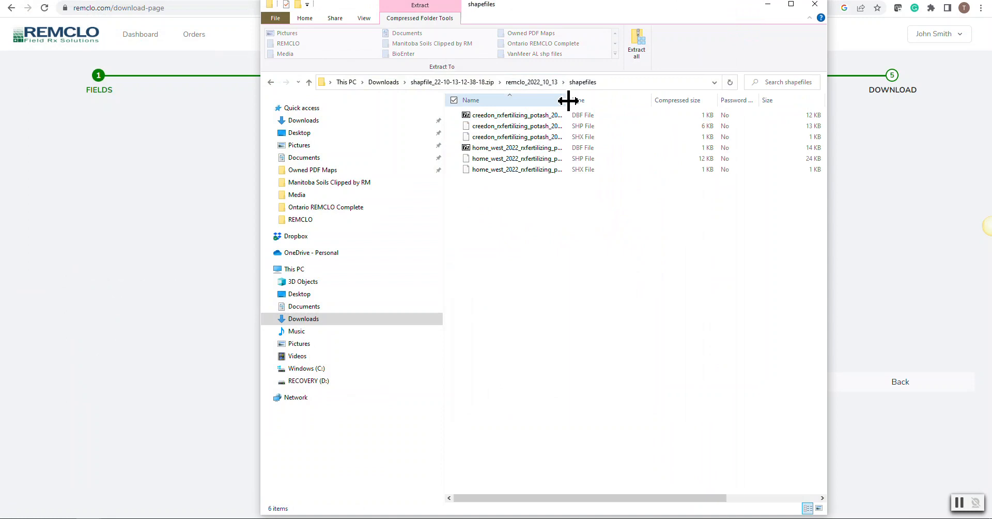
{"action": "left_click_drag", "start_coordinate": [568, 101], "coordinate": [618, 101]}
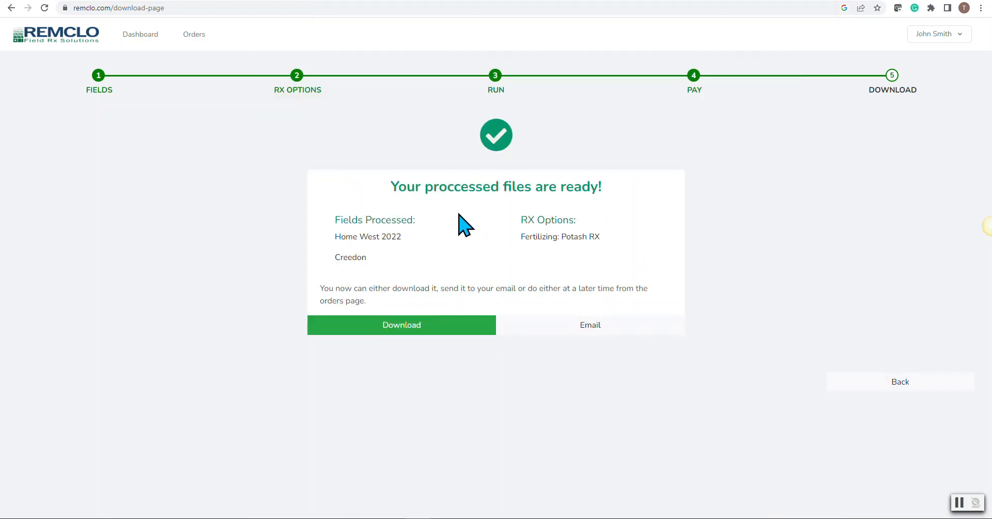
Step: Return to the REMCLO site's dashboard field list and open the orders page to examine the fertilizing order's download and email options
{"action": "left_click", "coordinate": [135, 36]}
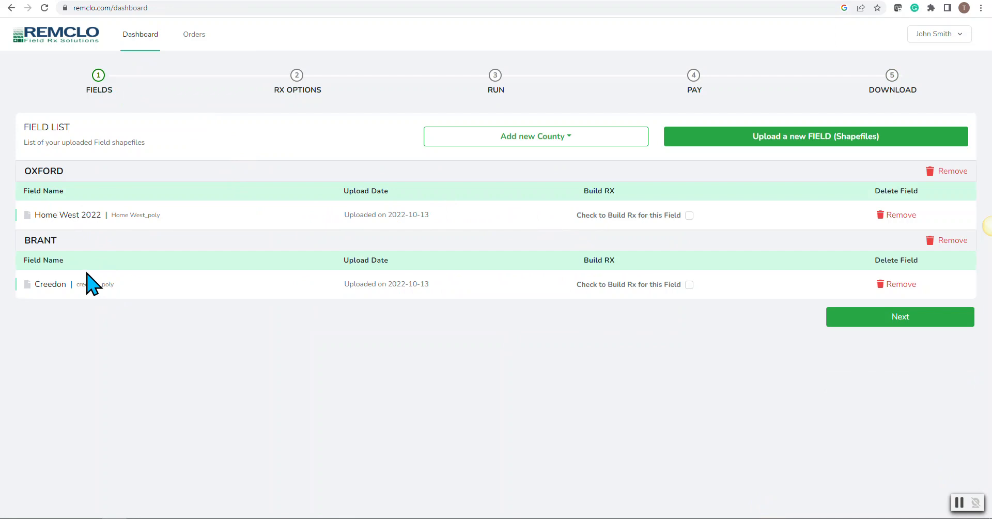
{"action": "left_click", "coordinate": [193, 51]}
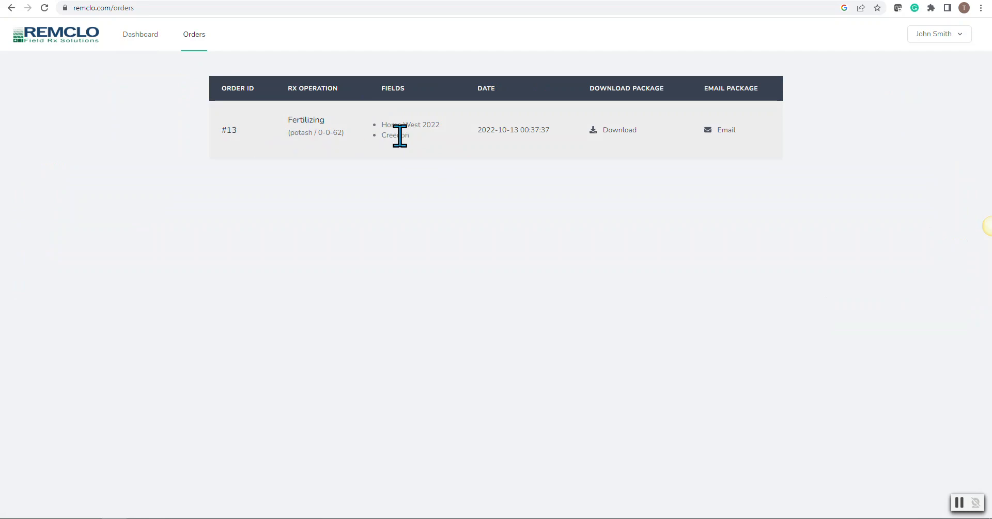